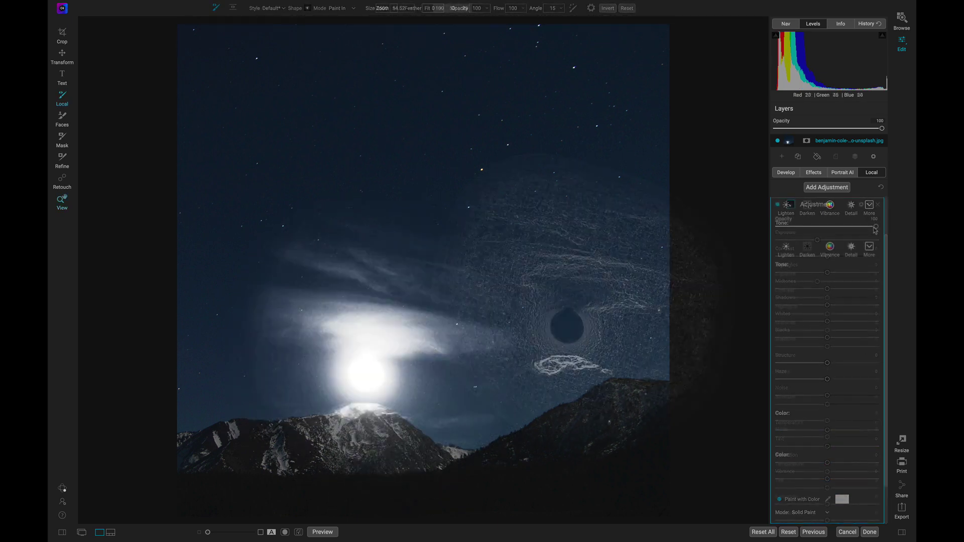
Step: Lower the moon adjustment's strength and pick a moon-and-cloud Night Sky brush shape
drag(875, 228, 847, 238)
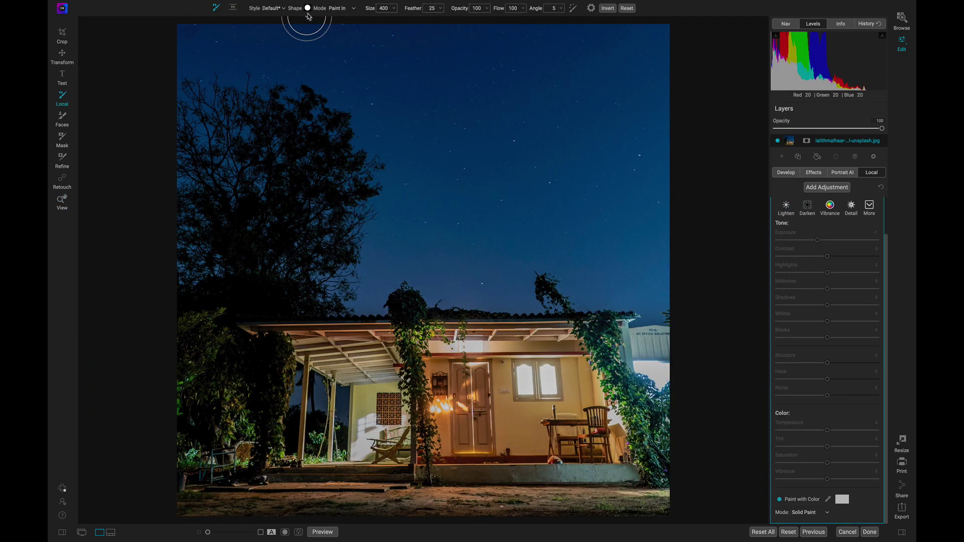
click(308, 8)
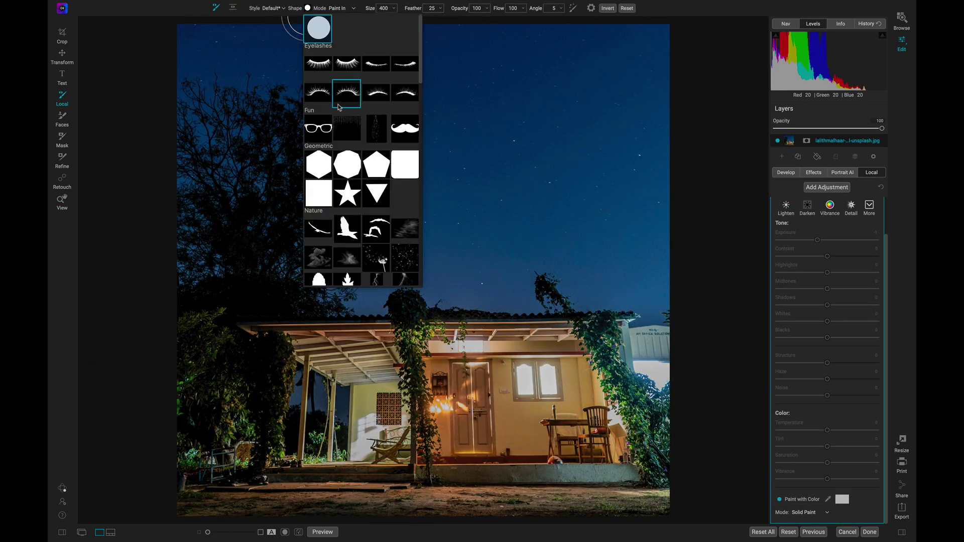
scroll(405, 116, down, 5)
click(405, 116)
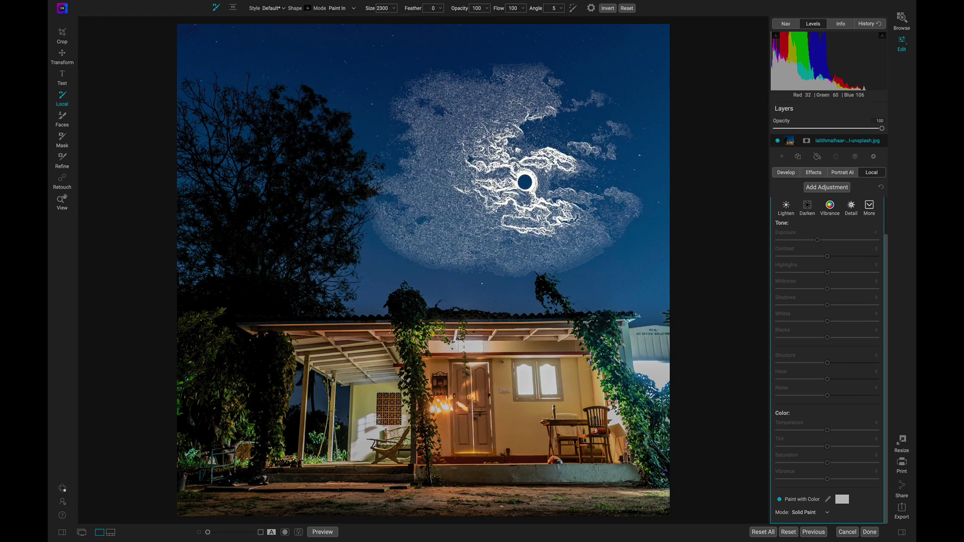
Step: Stamp the moon and clouds into the sky, then toggle preview to compare with the original
click(529, 235)
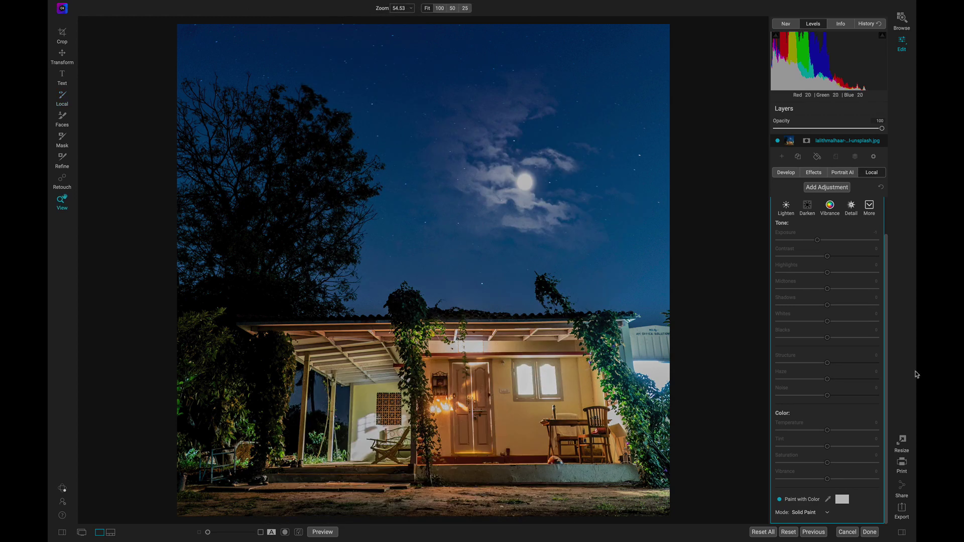
key(backslash)
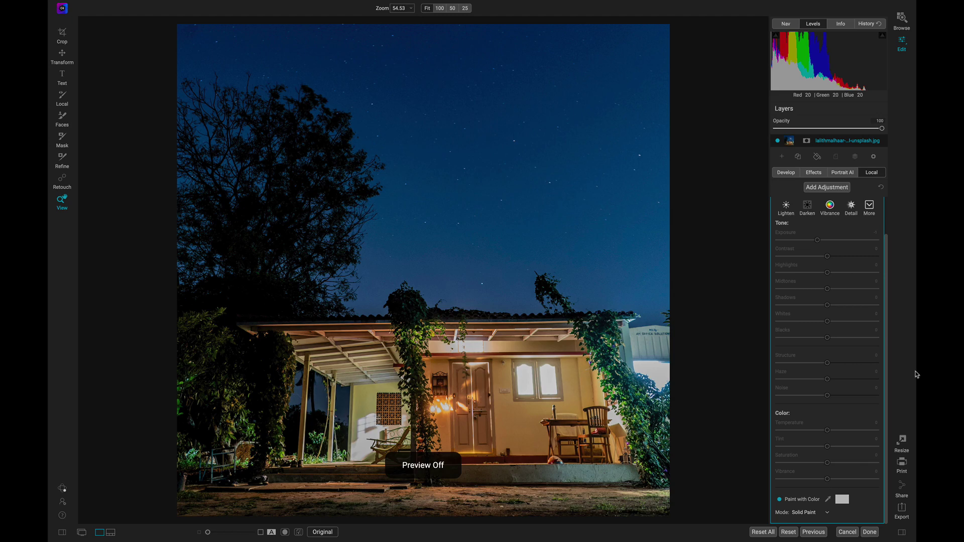
key(backslash)
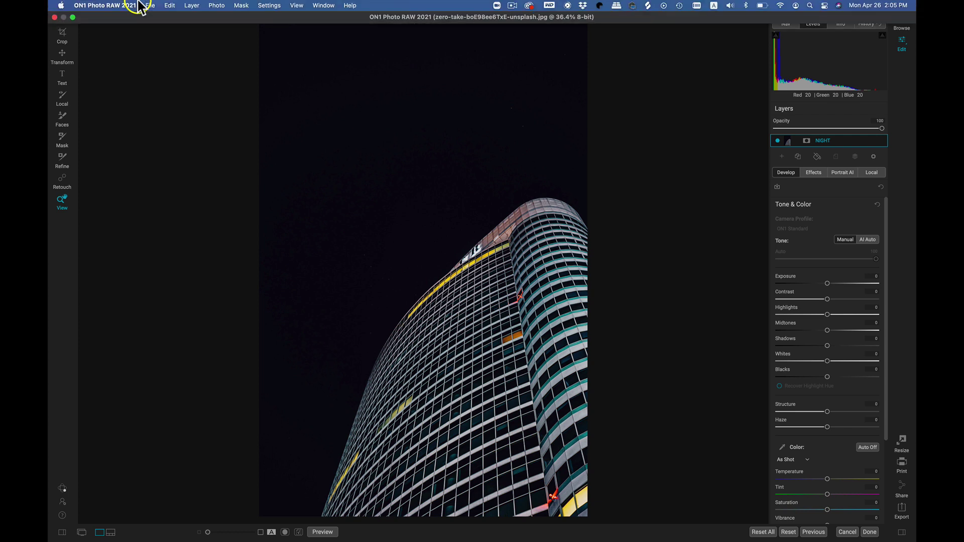
Step: Start a brush-pack import from the Brush Shapes tab of Manage Extras
click(150, 5)
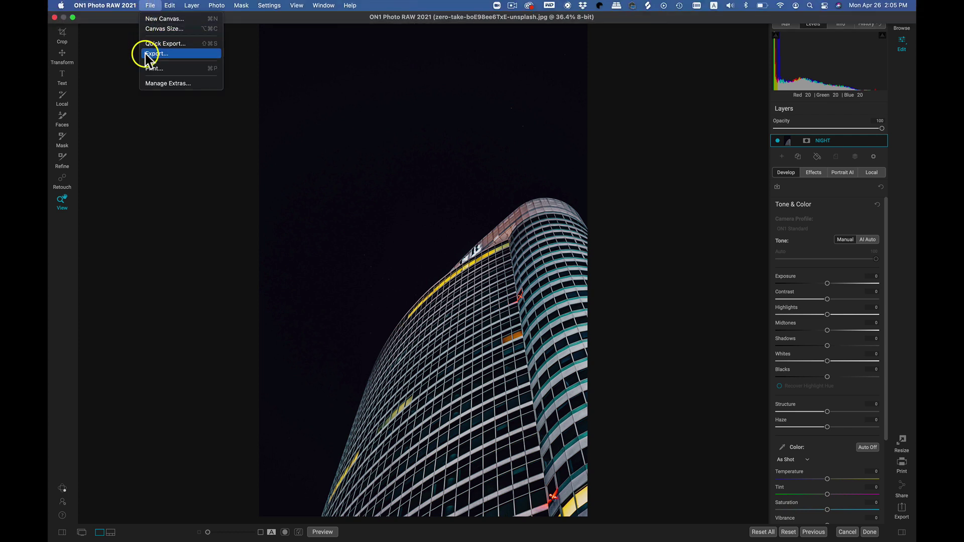
click(157, 84)
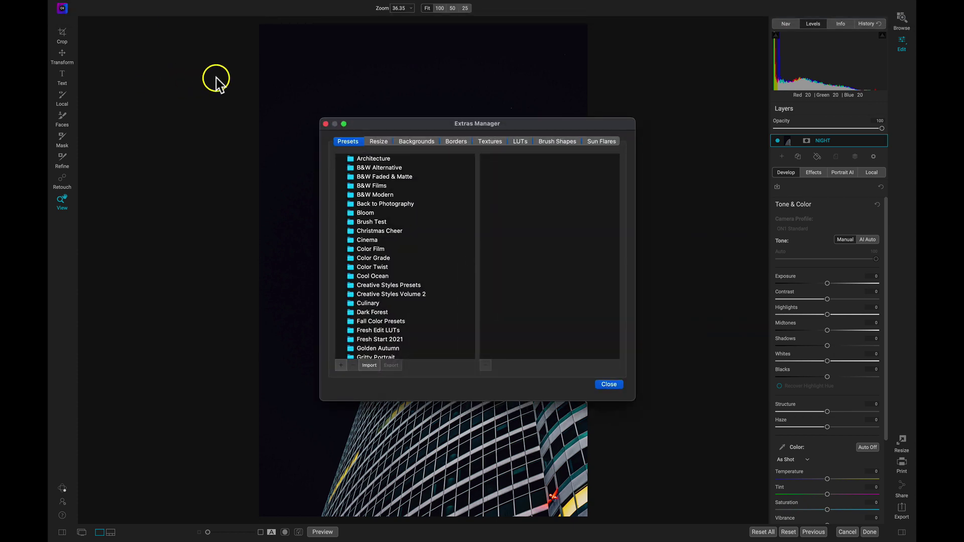
click(570, 144)
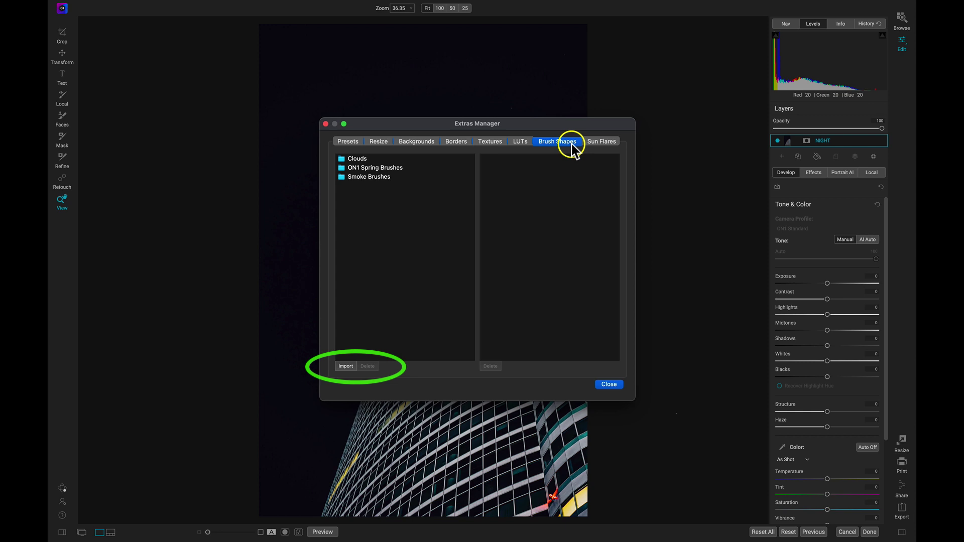
click(346, 366)
Step: Import the chosen brush file into a new 'Night Sky Brushes' category
click(478, 266)
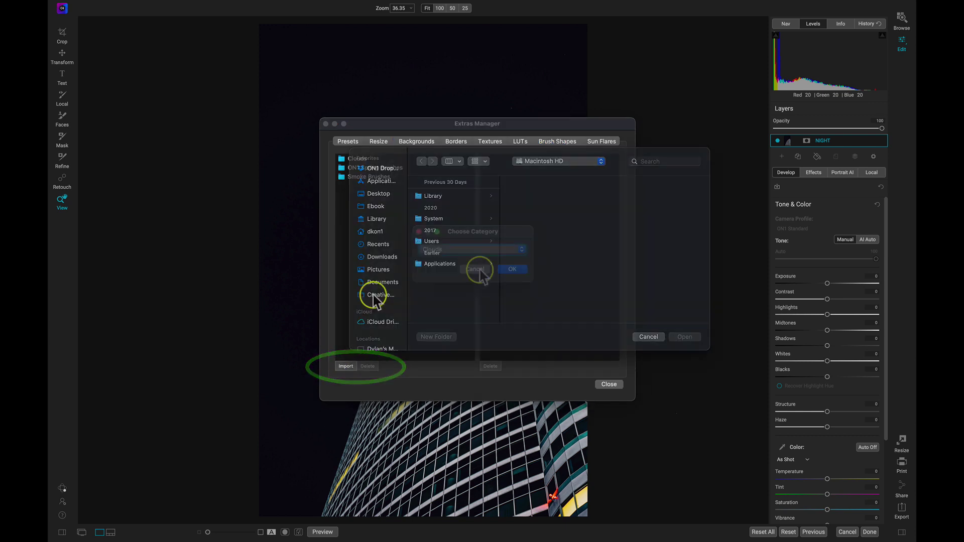
key(Return)
click(518, 249)
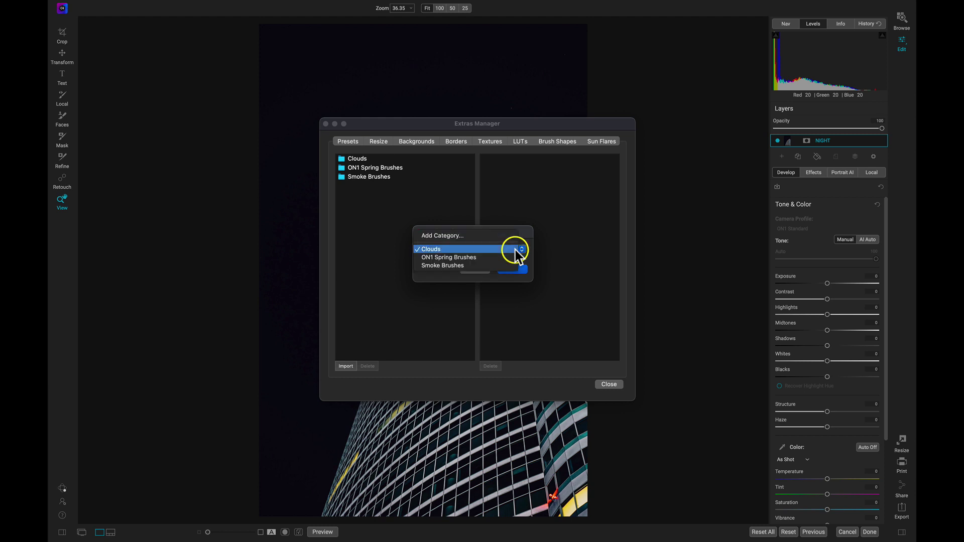
click(501, 236)
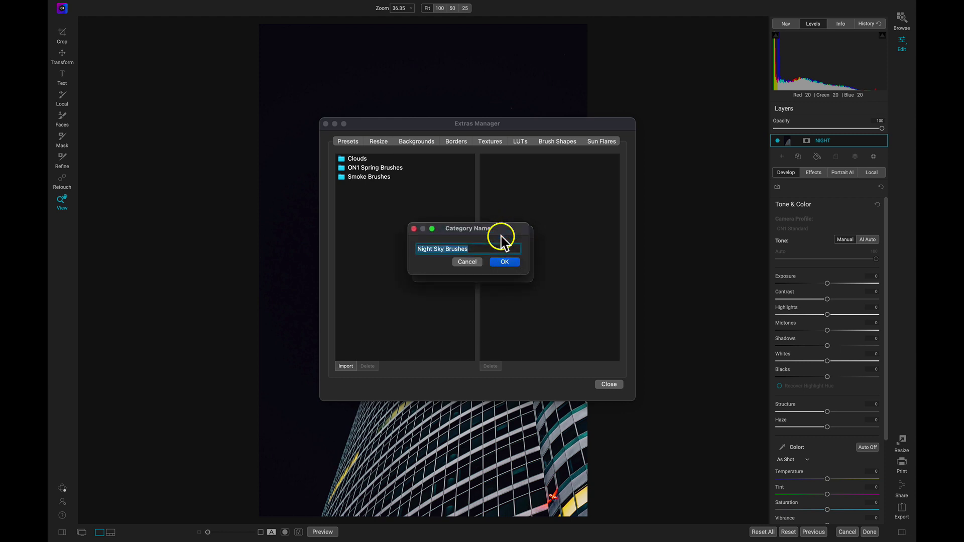
click(514, 261)
click(514, 266)
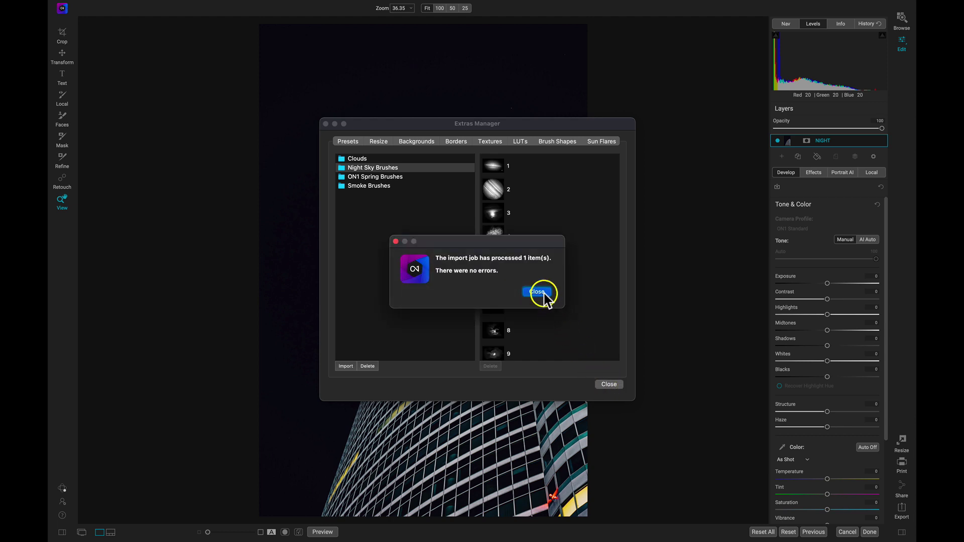
click(544, 292)
Step: Switch to local adjustments and rename the adjustment layer to 'Moon'
click(608, 384)
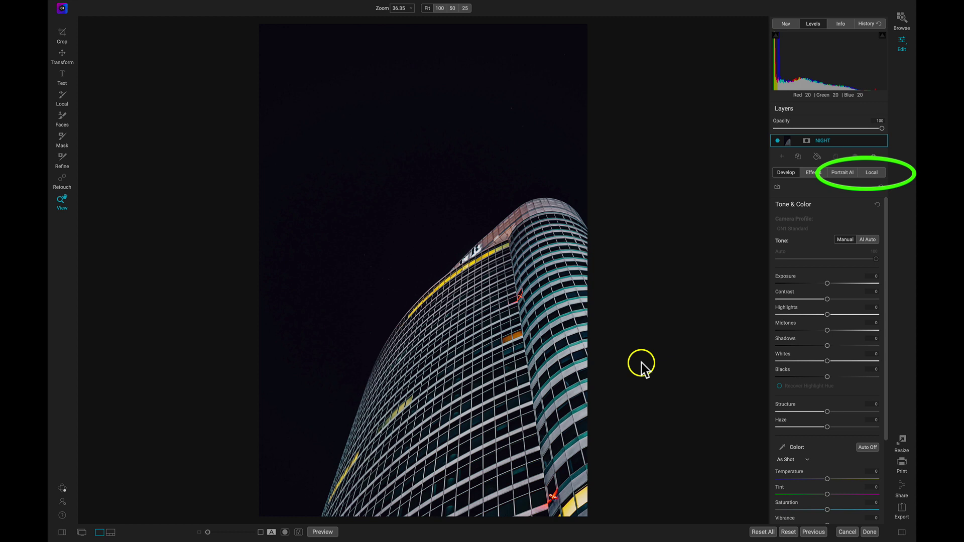
click(872, 173)
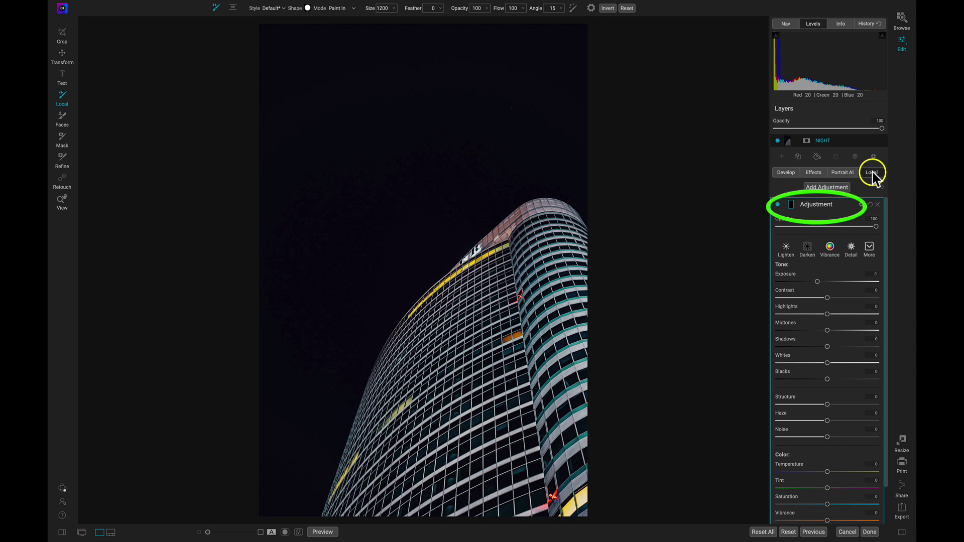
double_click(825, 205)
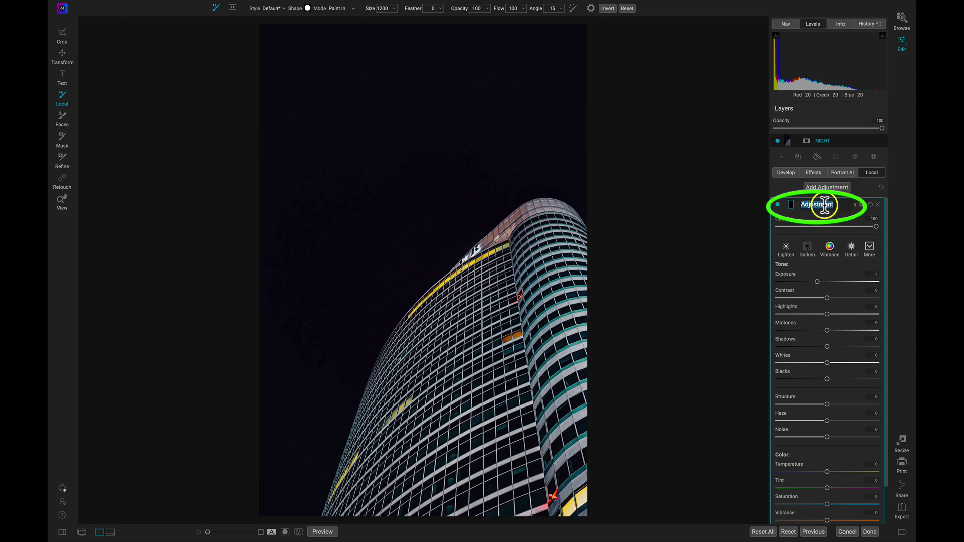
text(Moon)
key(Return)
Step: Enable Paint with Color and set the paint colour to white
scroll(808, 269, down, 2)
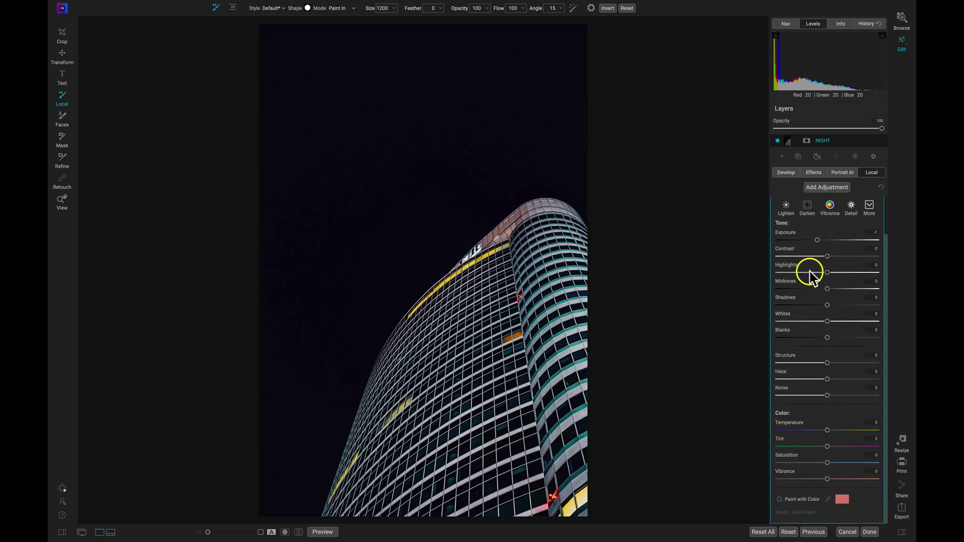
click(785, 500)
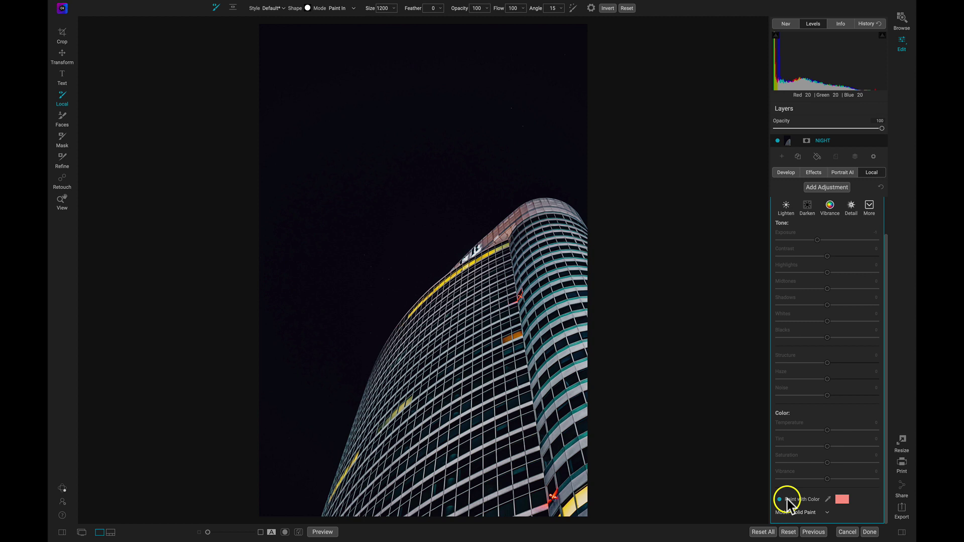
click(843, 500)
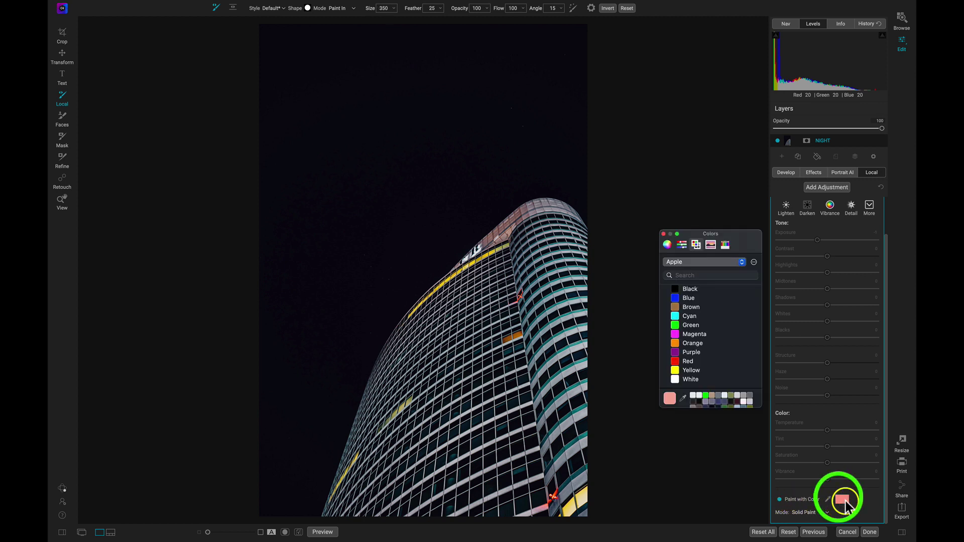
click(691, 380)
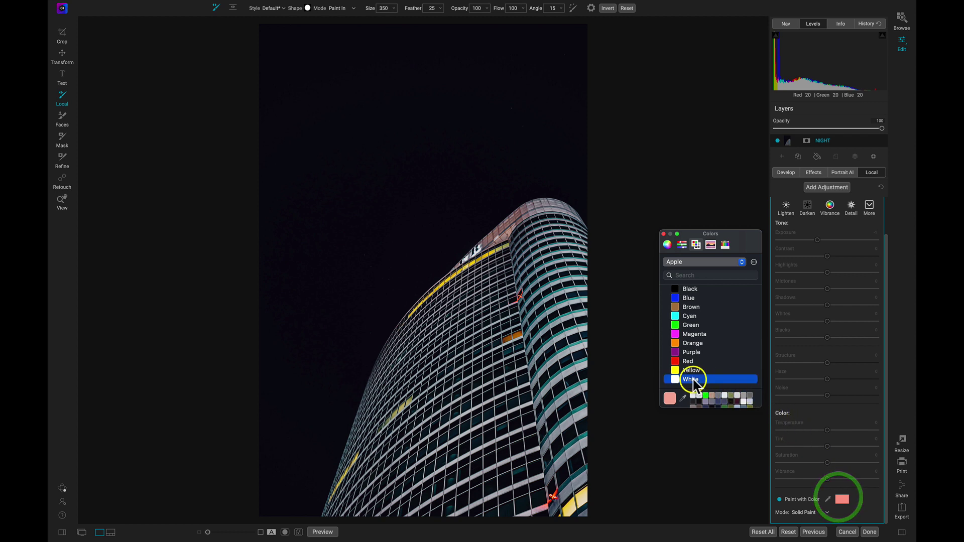
click(663, 234)
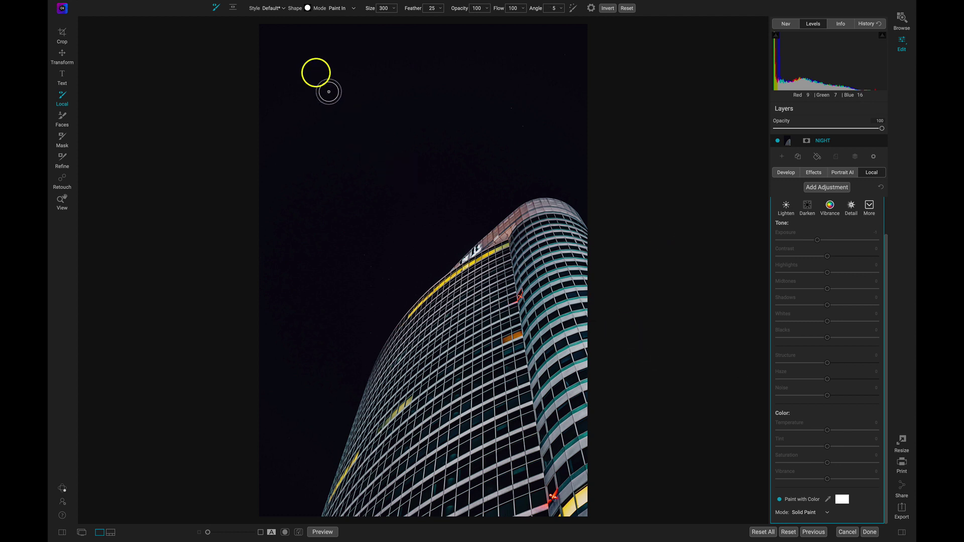
Step: Choose the full moon brush shape from the Night Sky Brushes category
click(307, 8)
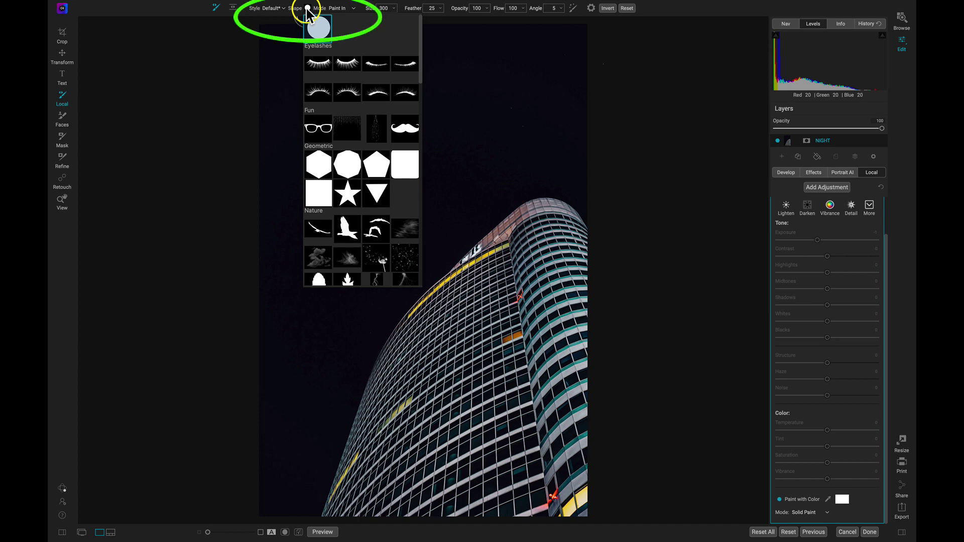
scroll(316, 58, down, 10)
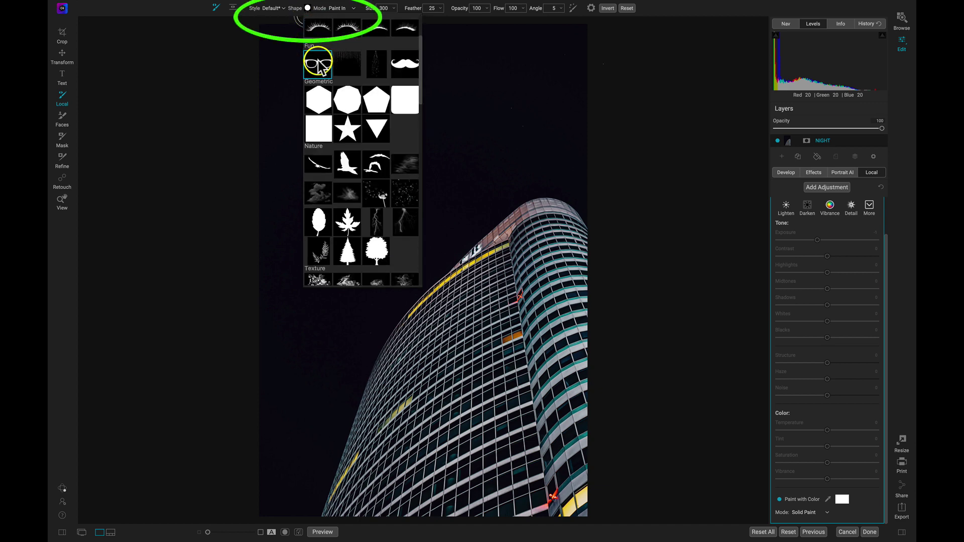
scroll(319, 60, down, 3)
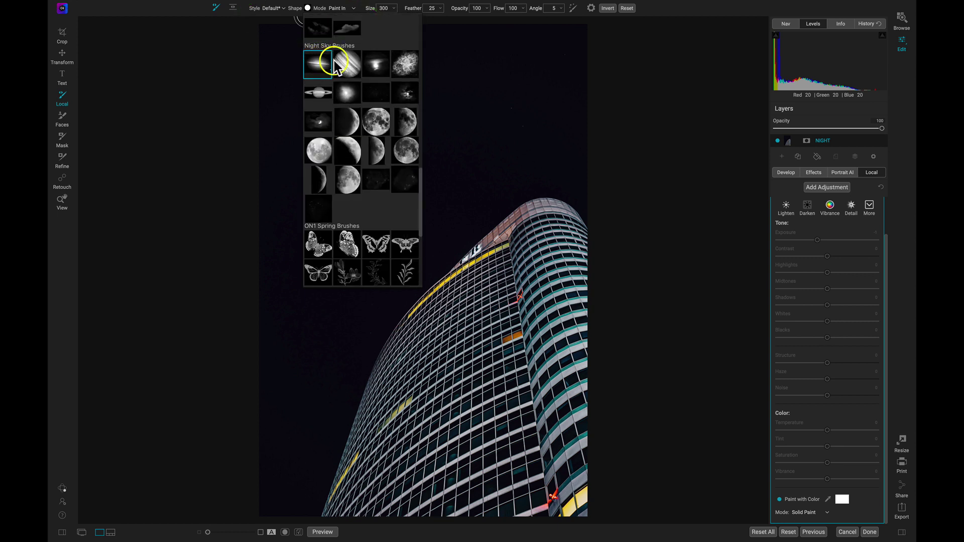
click(404, 153)
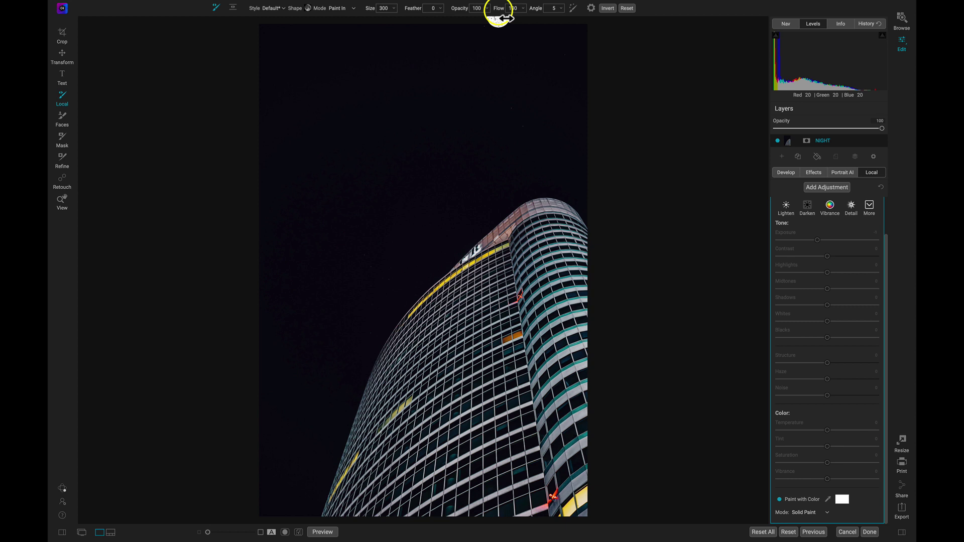
Step: Enlarge the brush to size 1100 and stamp a full moon above the skyscraper
key(bracketright)
key(bracketright)
key(bracketright)
key(bracketright)
key(bracketright)
key(bracketright)
key(bracketright)
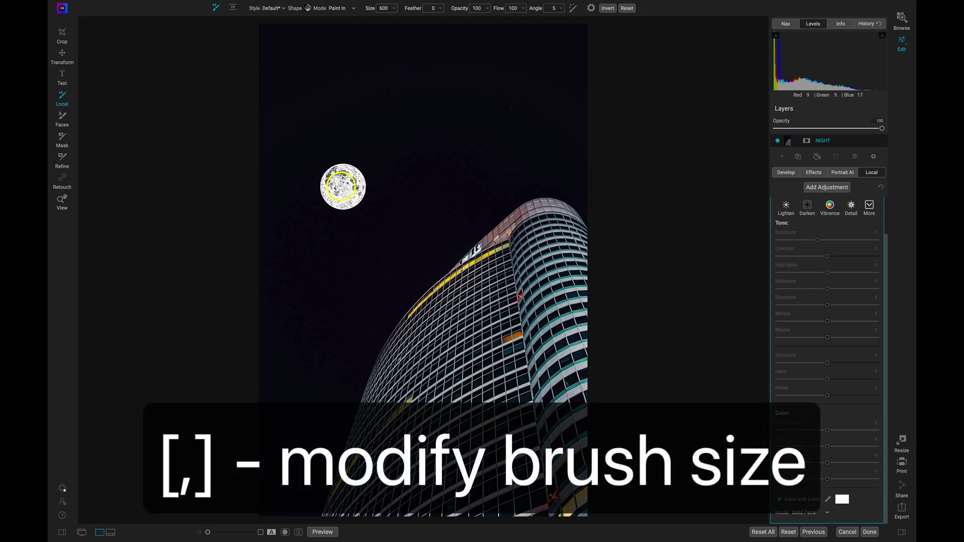
key(bracketright)
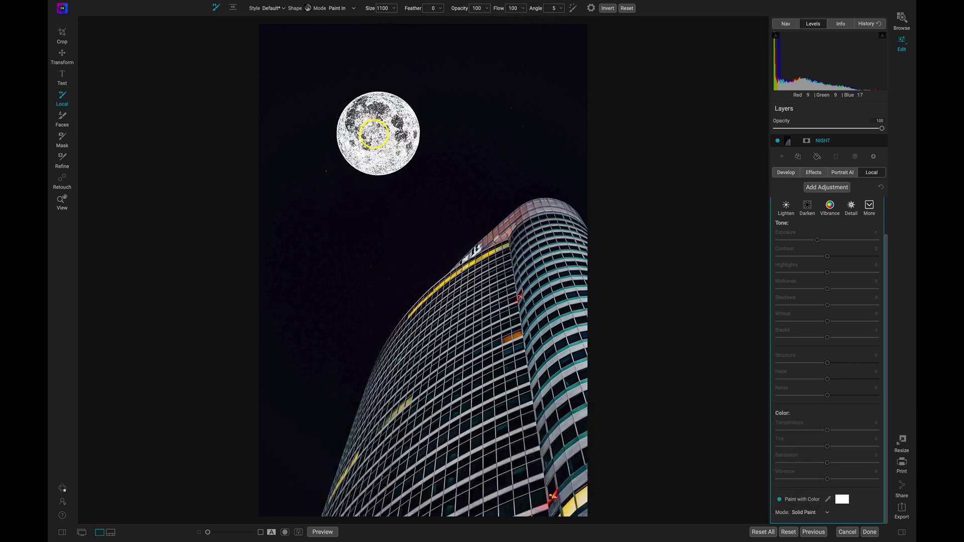
click(362, 133)
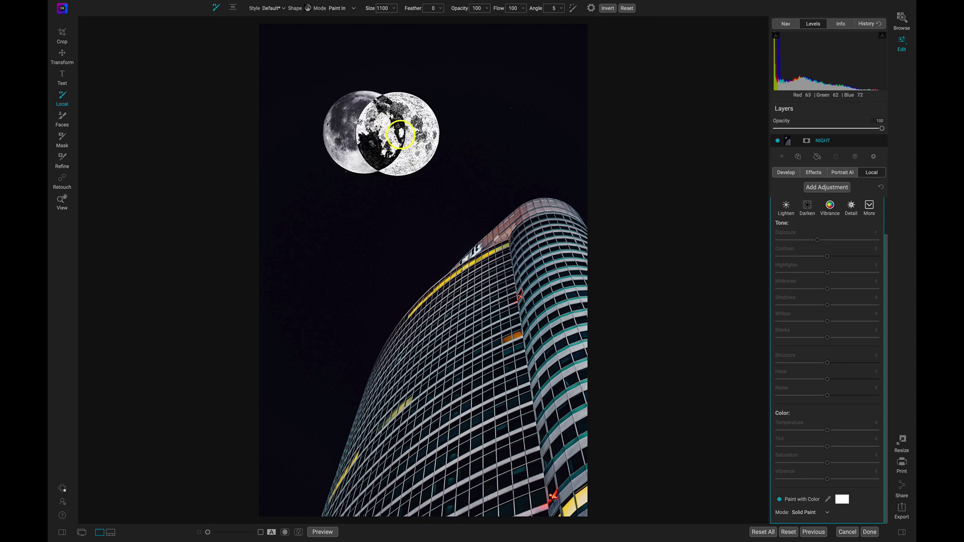
key(z)
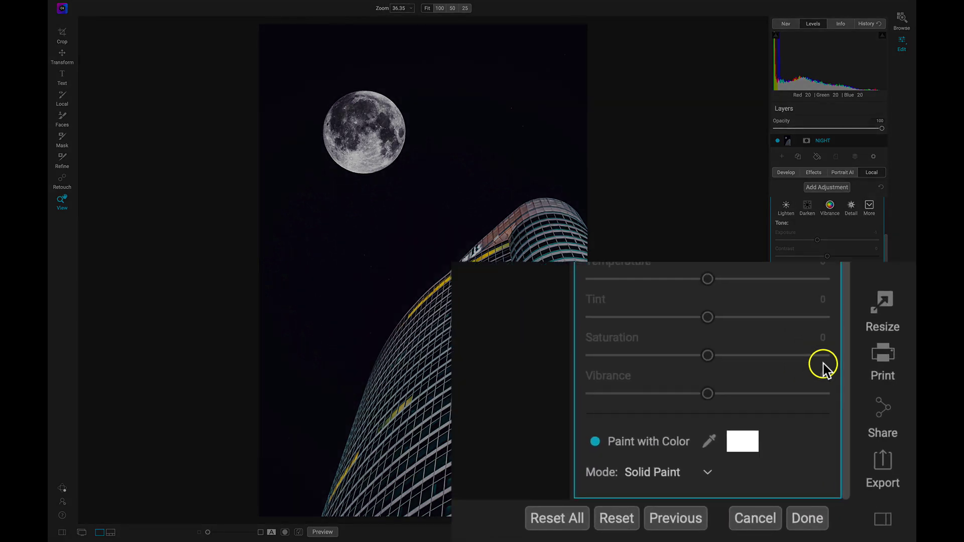
Step: Set the Moon adjustment to Classic mode with Exposure 5, Blacks 88, plus added Structure and Temperature
click(708, 473)
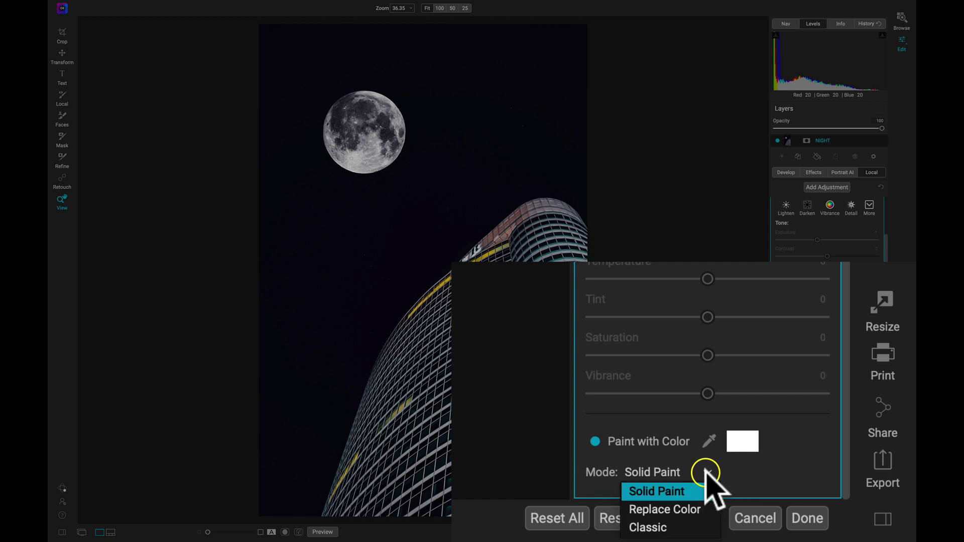
click(695, 527)
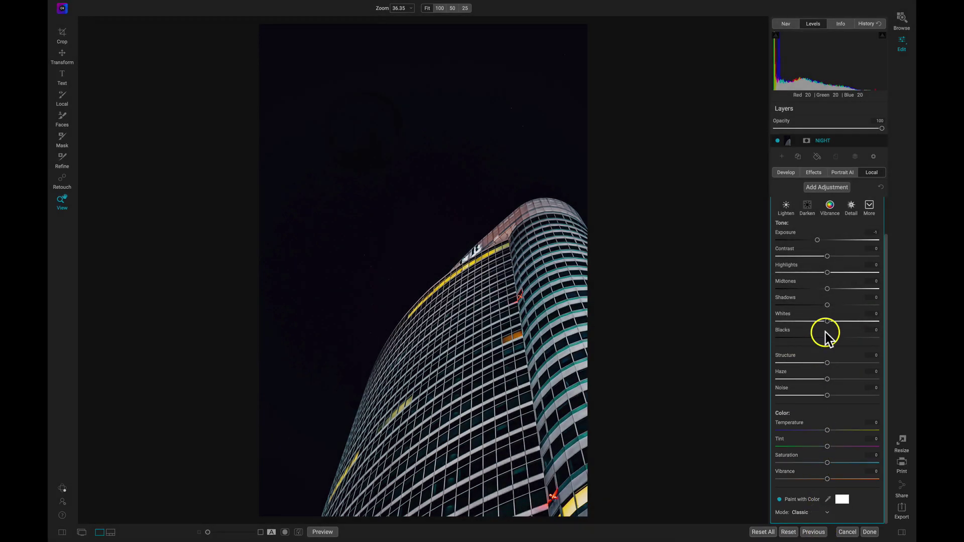
drag(818, 241, 895, 243)
drag(827, 337, 871, 340)
drag(827, 363, 862, 364)
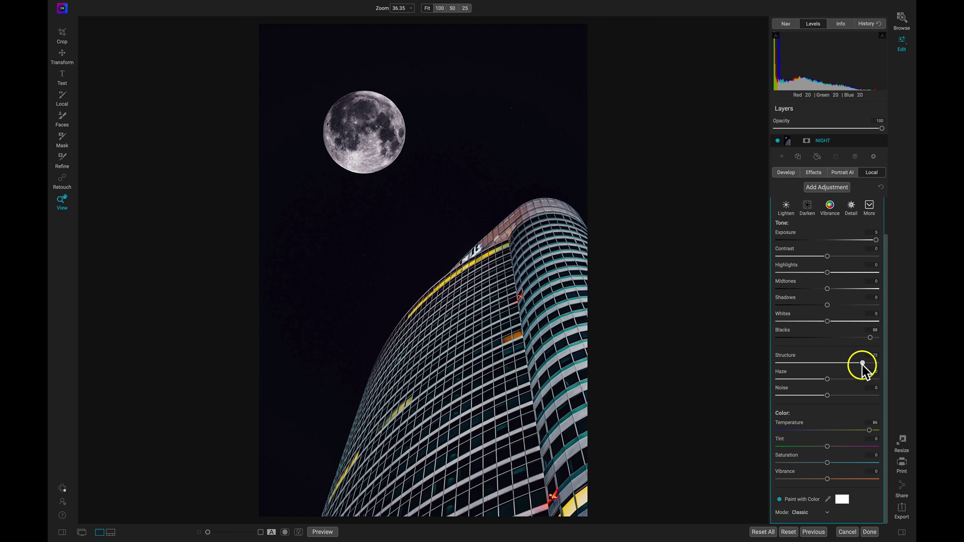
key(backslash)
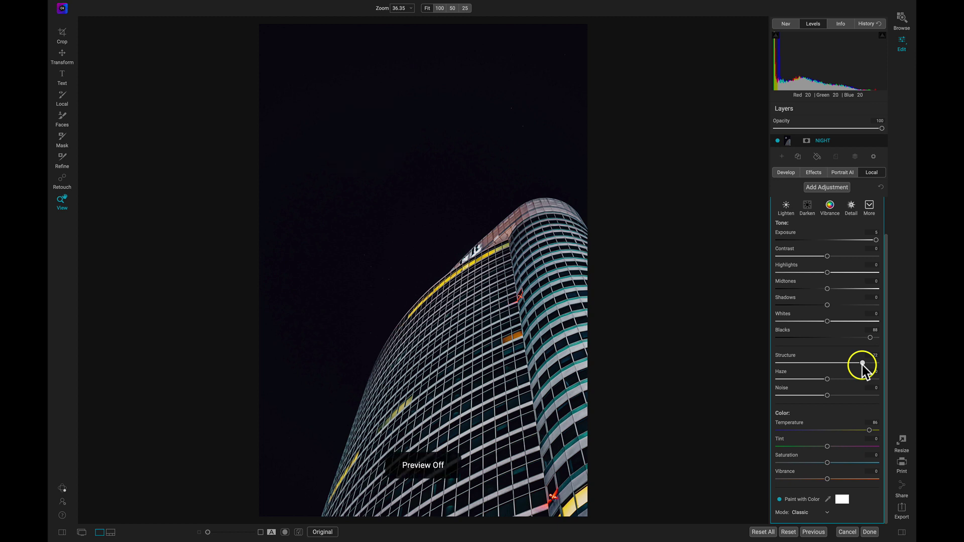
key(backslash)
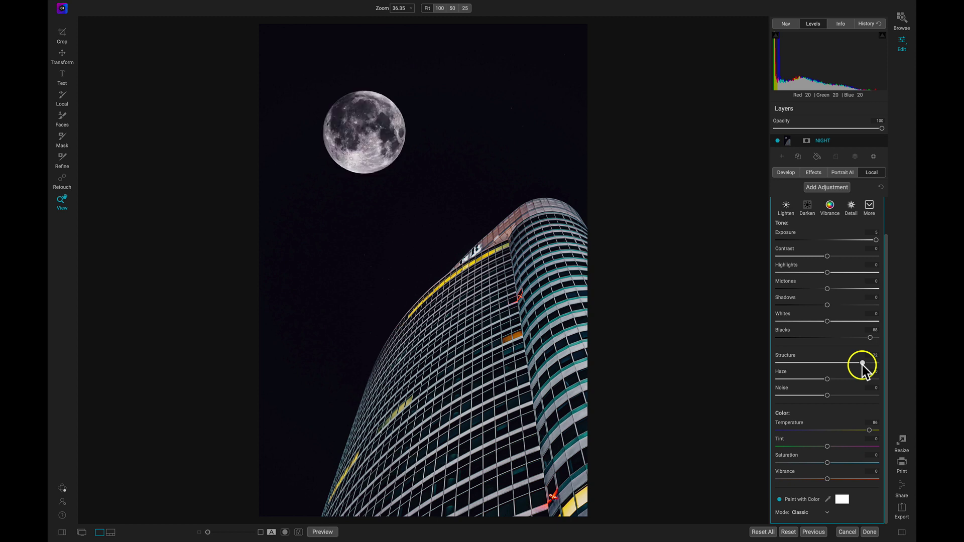